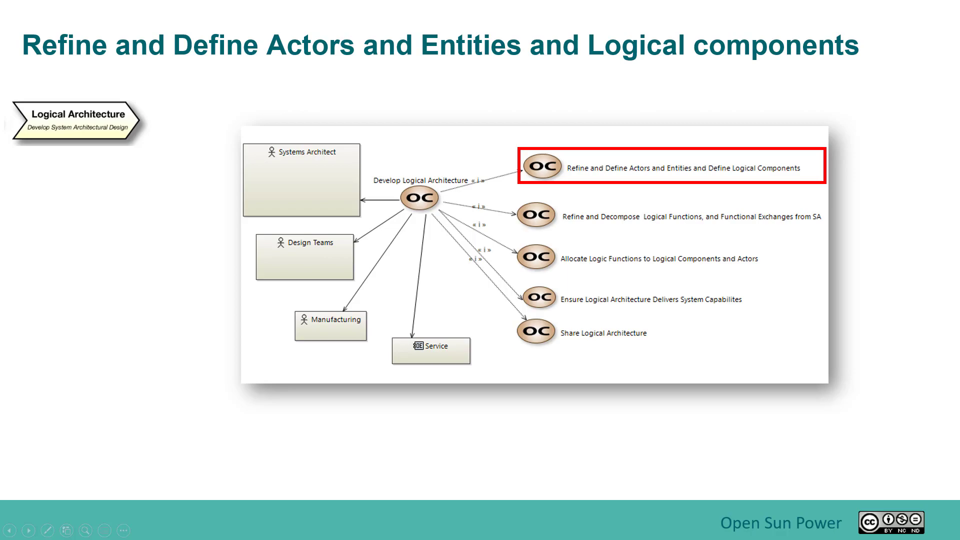
# - Leave the slide show and return to Capella's Logical Architecture workflow page
pyautogui.hotkey('alt', 'Tab')
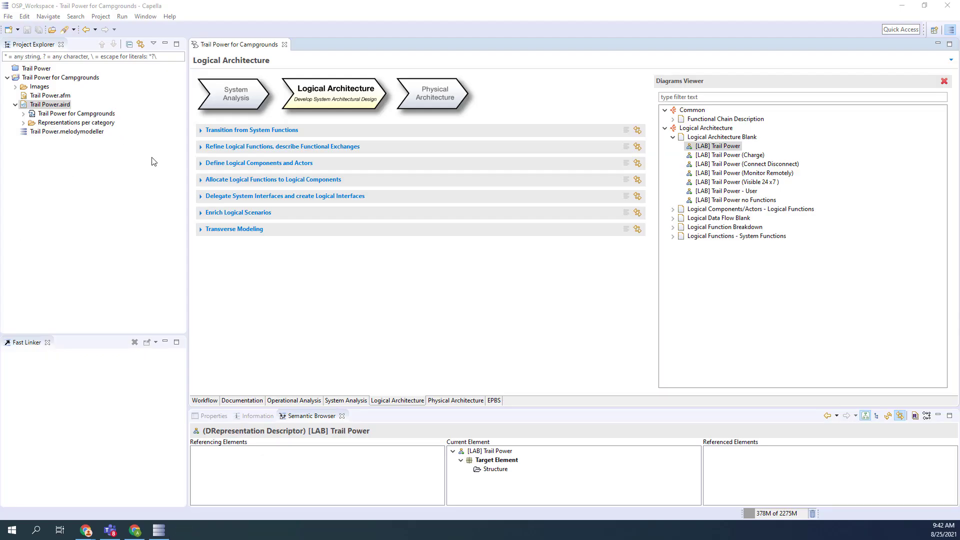
# - Open the [OAB] Change for Camp Operation Activities diagram from the Operational Analysis page
pyautogui.click(230, 107)
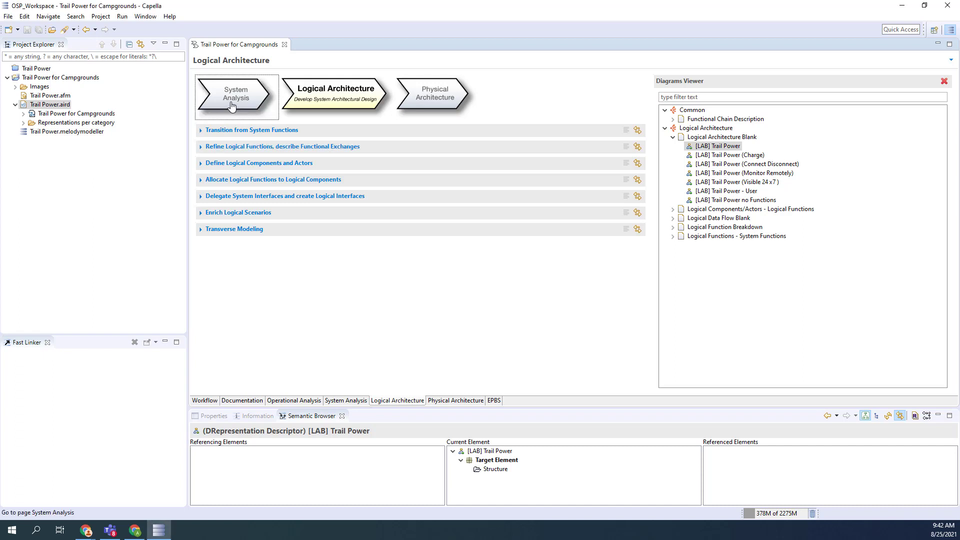
pyautogui.click(231, 106)
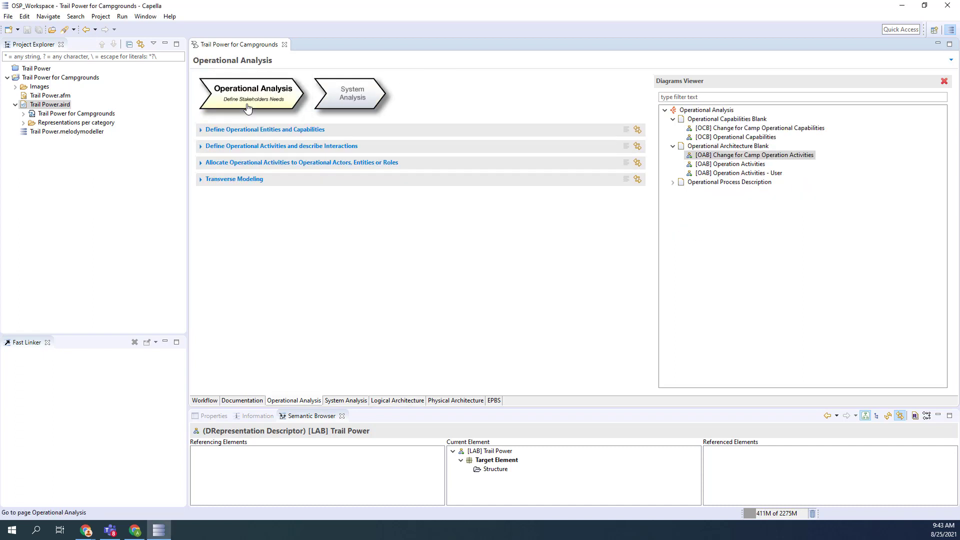
pyautogui.click(714, 158)
pyautogui.doubleClick(710, 155)
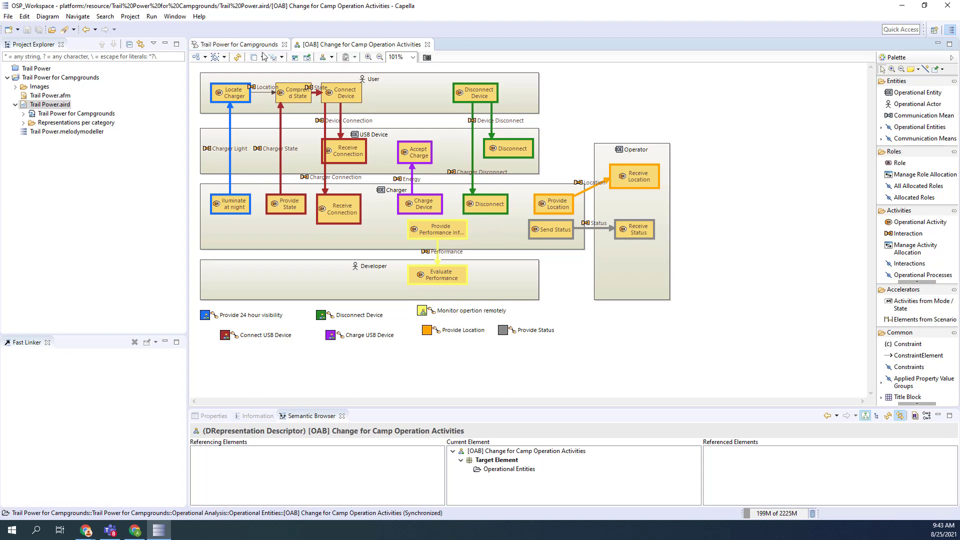
# - Open the [SAB] Trail Power Operator diagram from System Analysis and select the Operator box
pyautogui.click(227, 48)
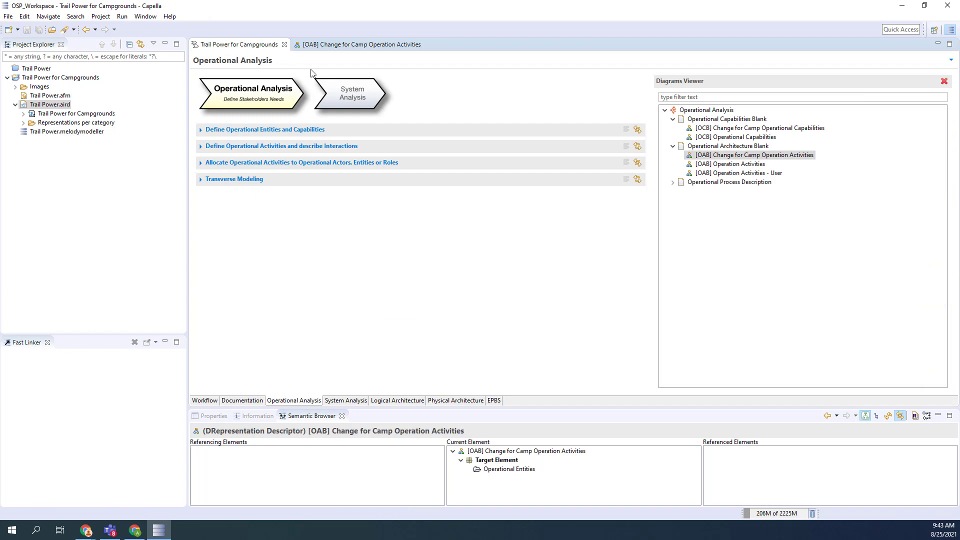
pyautogui.click(349, 103)
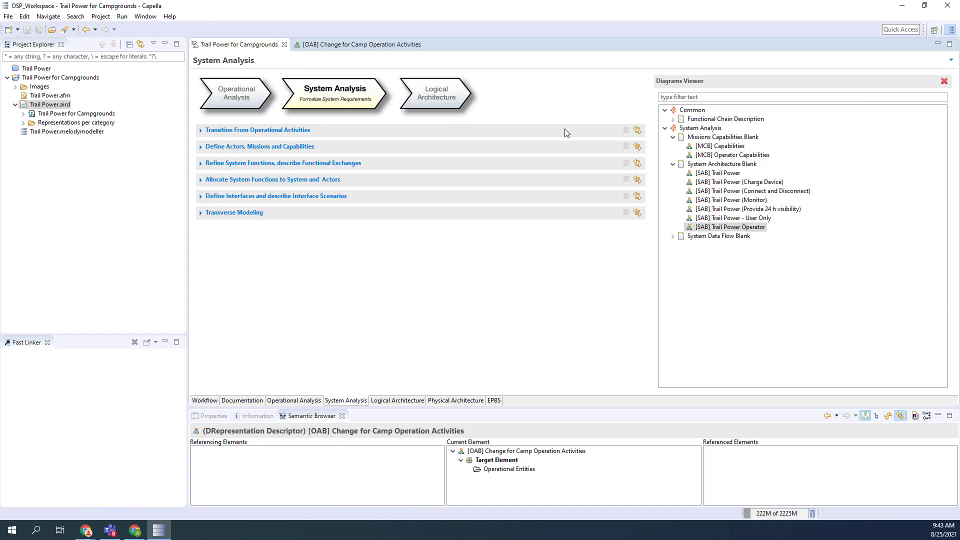
pyautogui.click(719, 228)
pyautogui.doubleClick(719, 227)
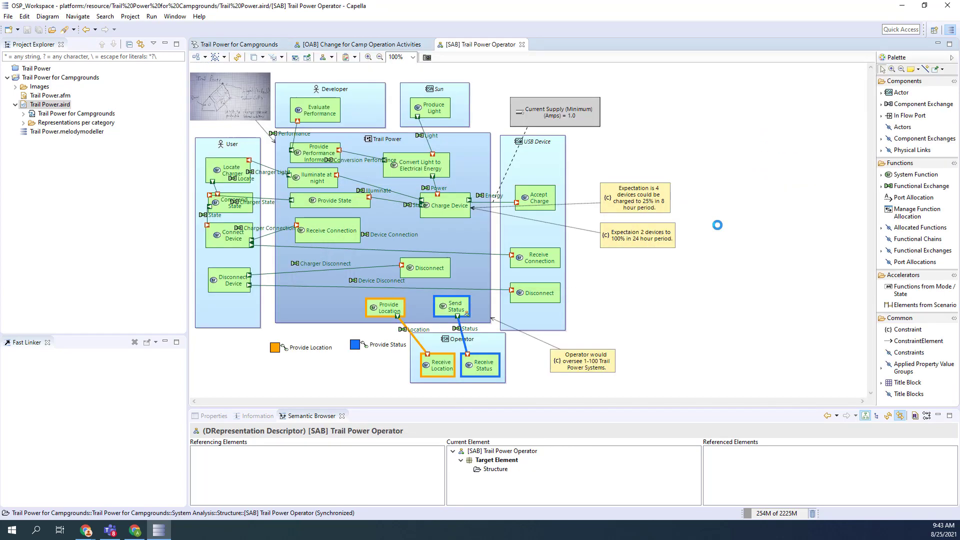
pyautogui.click(481, 344)
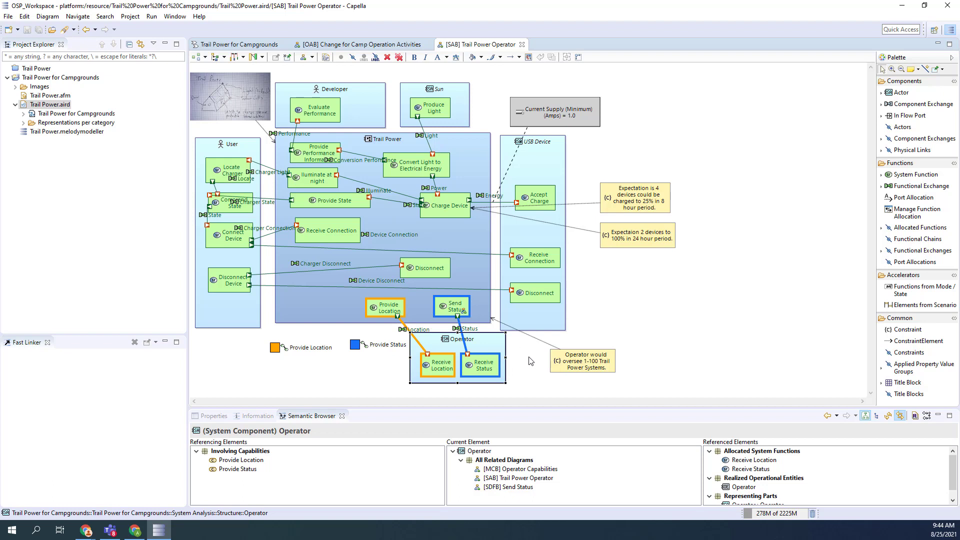
# - Transition the Operator actor to the logical architecture as an External Actor
pyautogui.click(529, 360)
pyautogui.click(494, 347)
pyautogui.rightClick(494, 347)
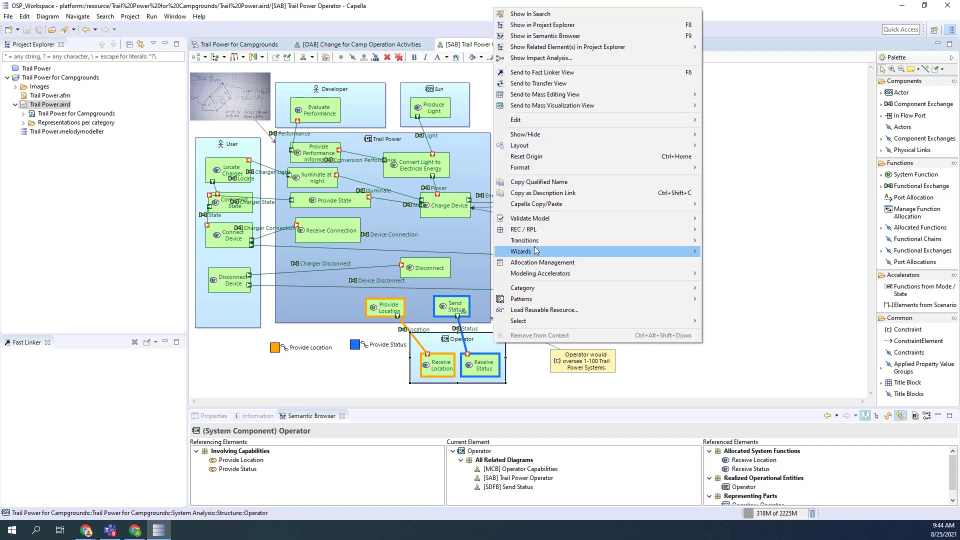
pyautogui.moveTo(538, 244)
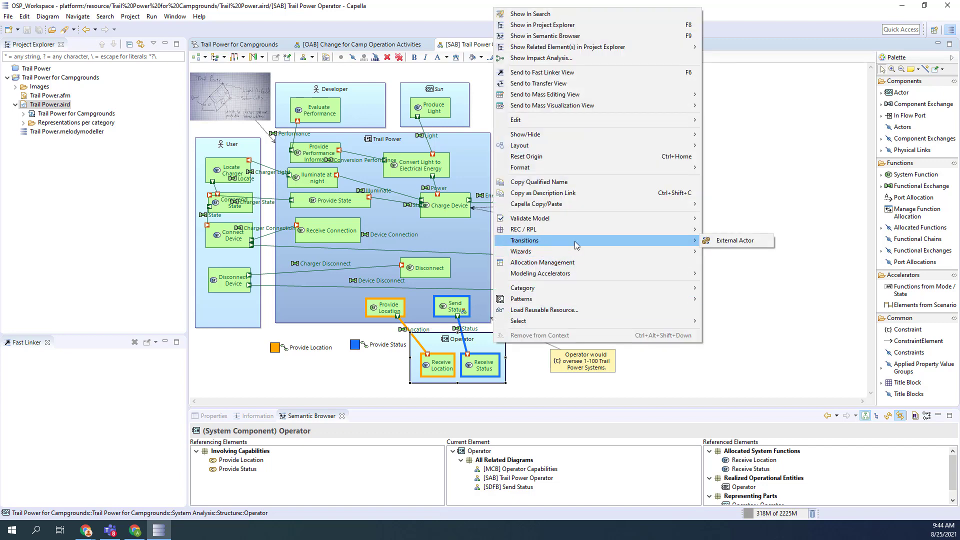
pyautogui.click(724, 244)
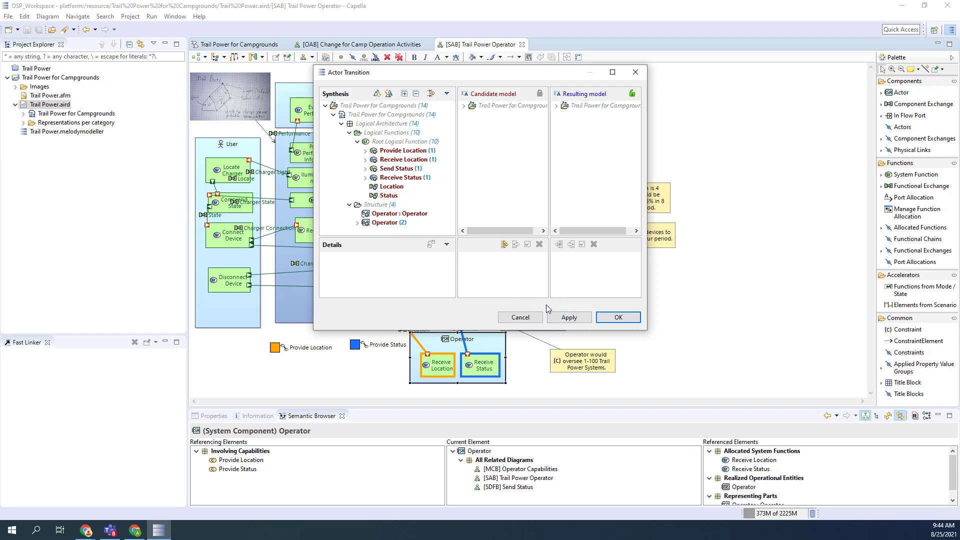
# - Apply the Operator actor transition and inspect the Provide Status functional chain
pyautogui.click(562, 322)
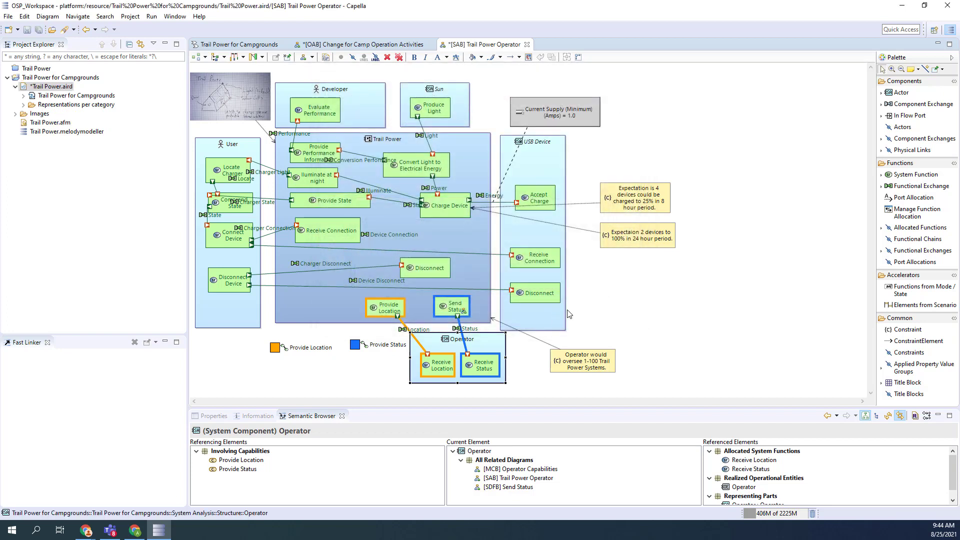
pyautogui.click(384, 344)
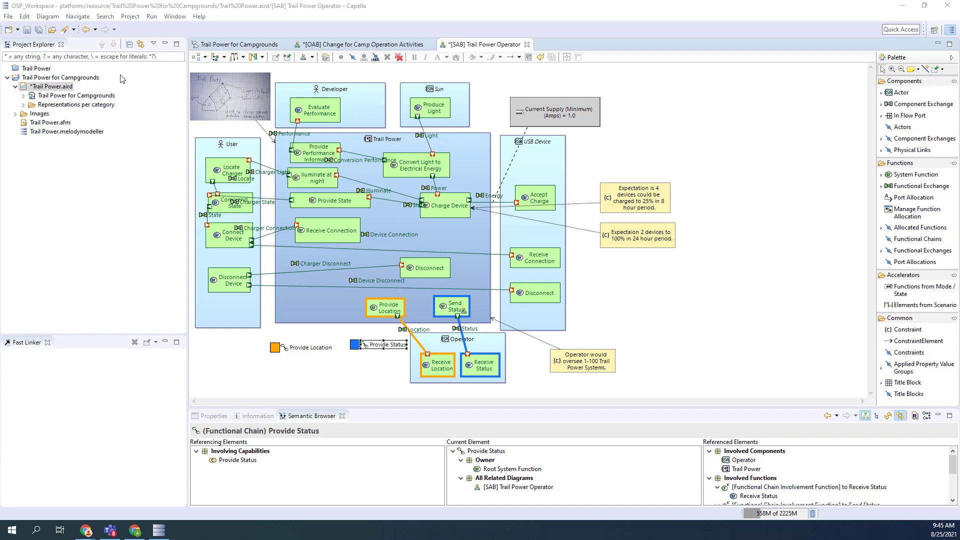
# - Clone the [LAB] Trail Power diagram from the Logical Architecture page
pyautogui.click(249, 47)
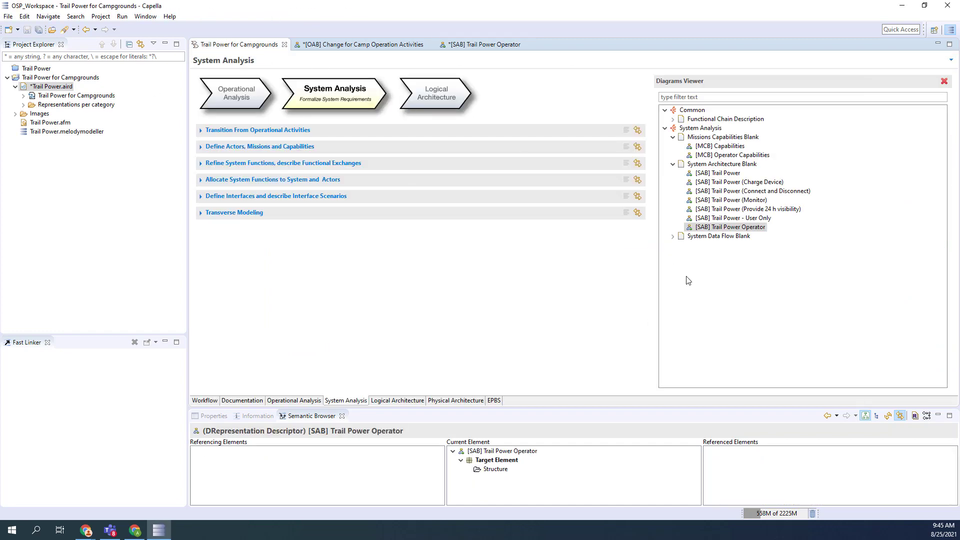
pyautogui.click(422, 93)
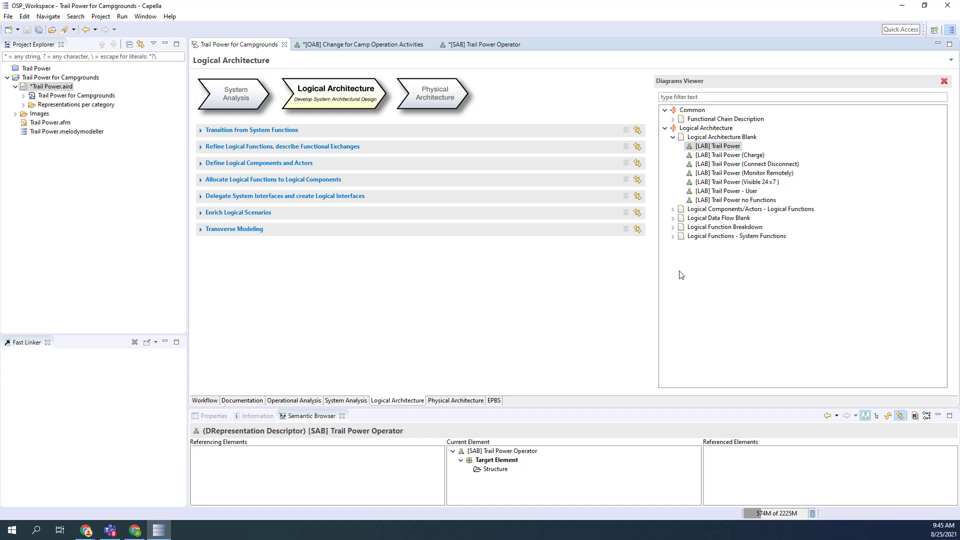
pyautogui.click(705, 146)
pyautogui.rightClick(704, 148)
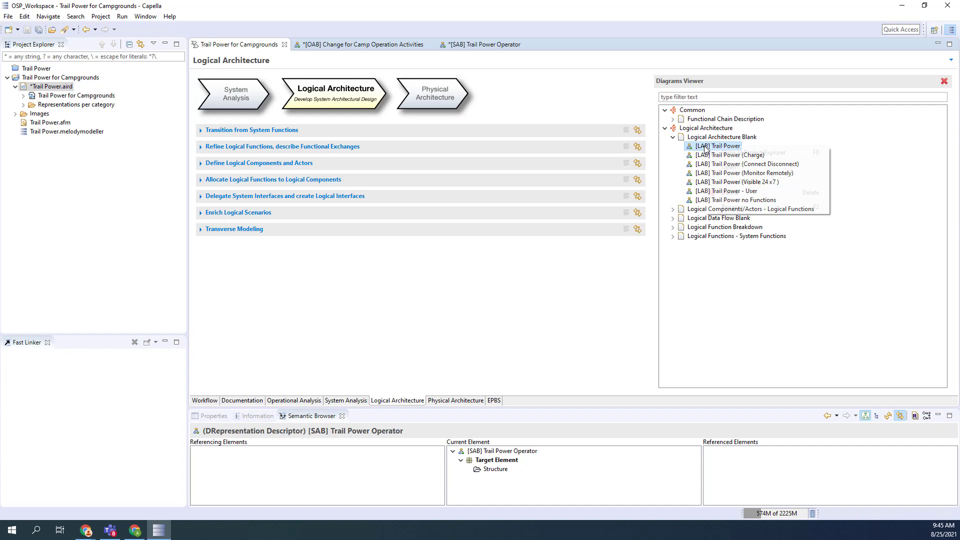
pyautogui.click(726, 183)
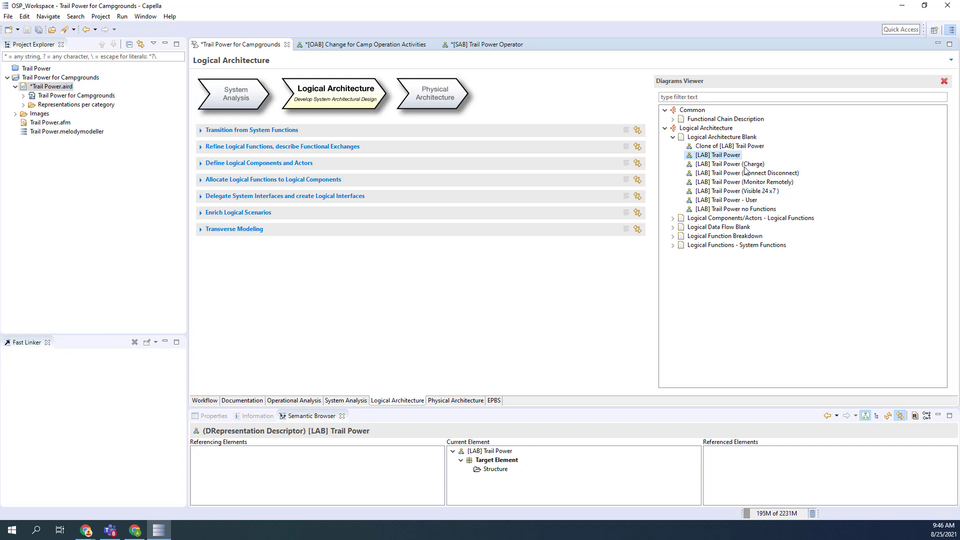
# - Rename the cloned diagram to '[LAB] Trail Power Change for Operator'
pyautogui.click(701, 146)
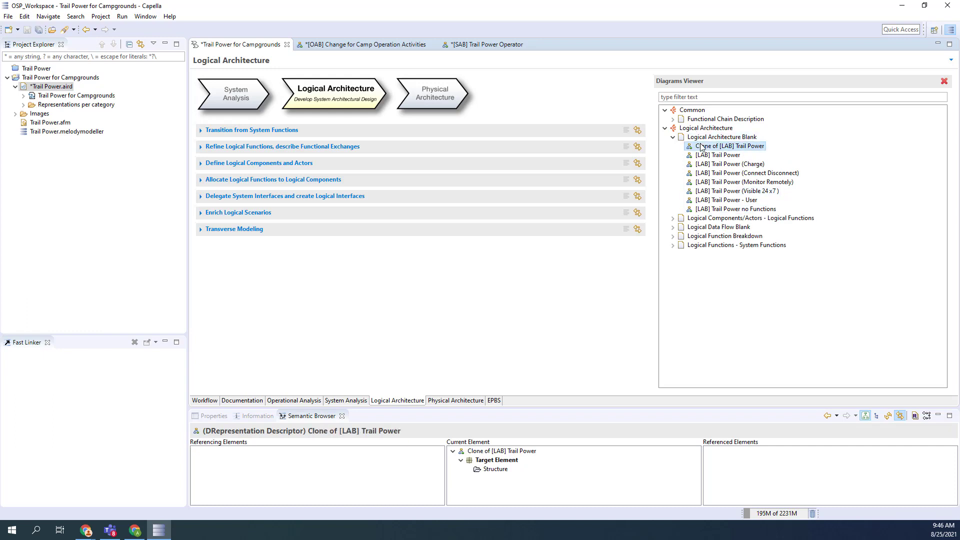
pyautogui.rightClick(700, 140)
pyautogui.press('Escape')
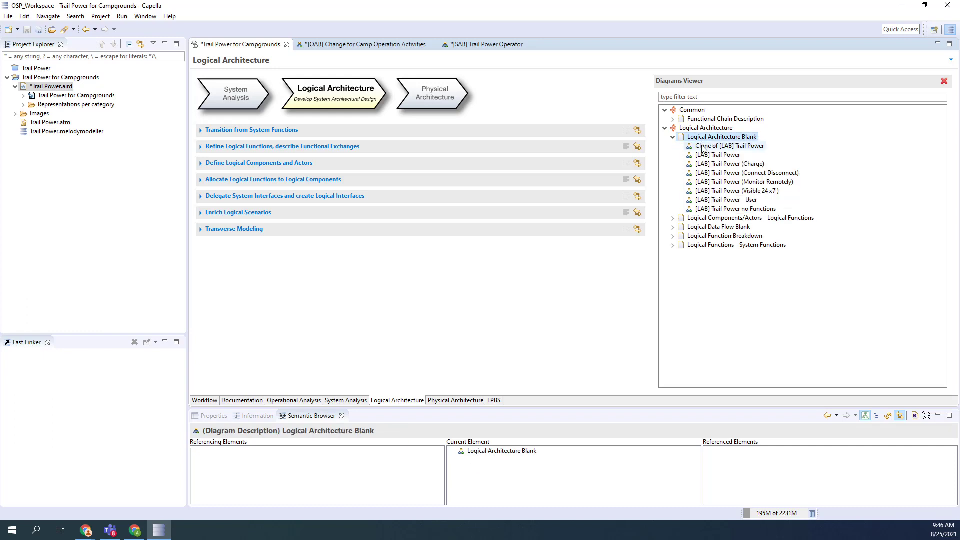
pyautogui.rightClick(702, 146)
pyautogui.click(720, 204)
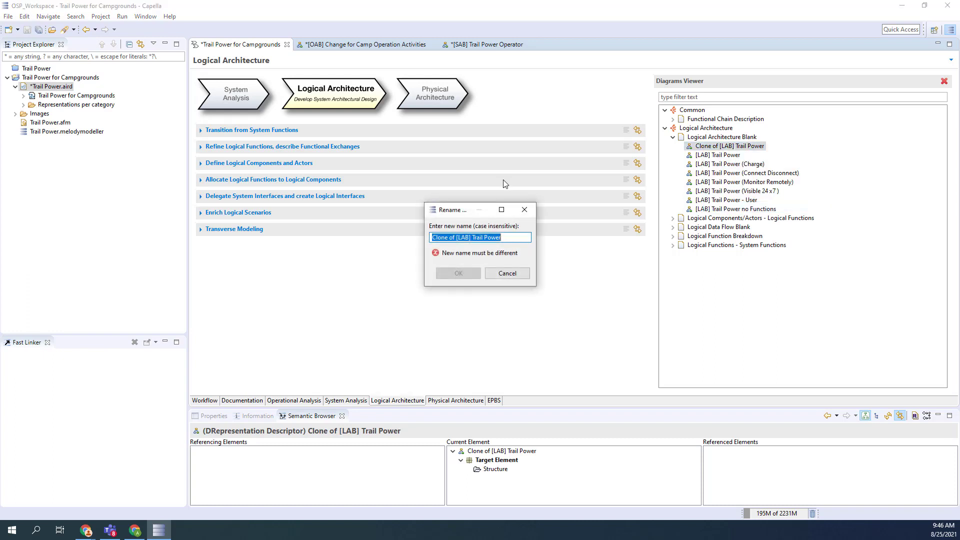
pyautogui.click(457, 237)
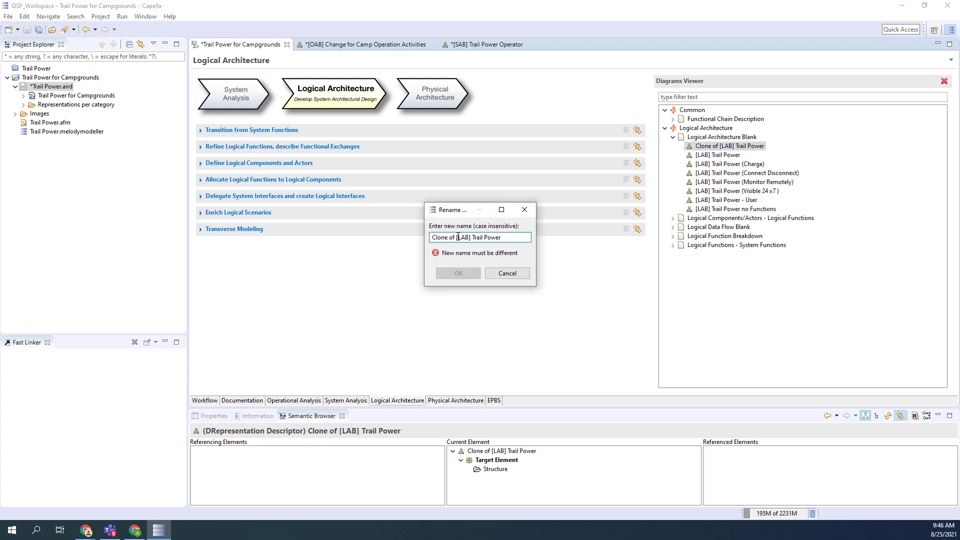
pyautogui.press('BackSpace')
pyautogui.press('BackSpace')
pyautogui.press('BackSpace')
pyautogui.press('BackSpace')
pyautogui.press('BackSpace')
pyautogui.press('BackSpace')
pyautogui.press('BackSpace')
pyautogui.press('BackSpace')
pyautogui.press('BackSpace')
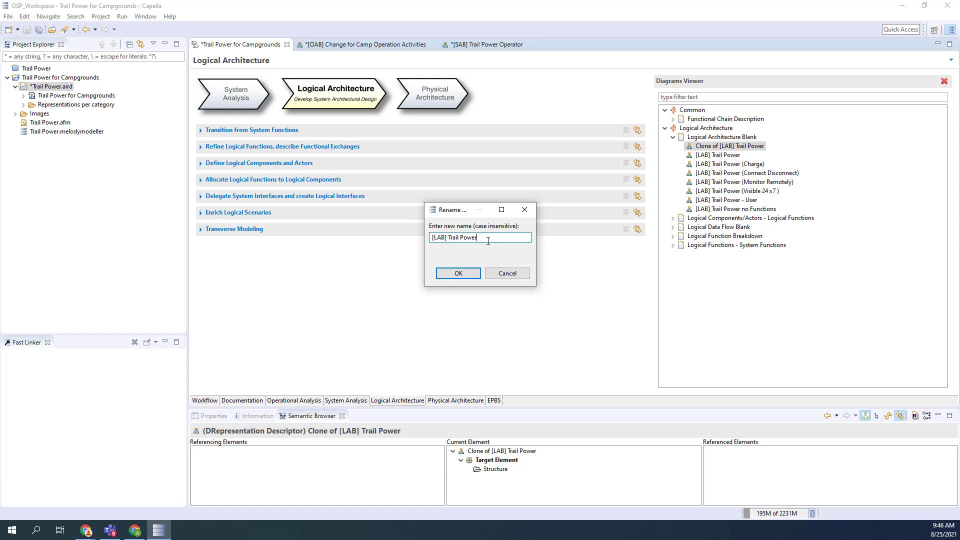
pyautogui.write('Change for Operator')
pyautogui.press('BackSpace')
pyautogui.write('t')
pyautogui.press('Return')
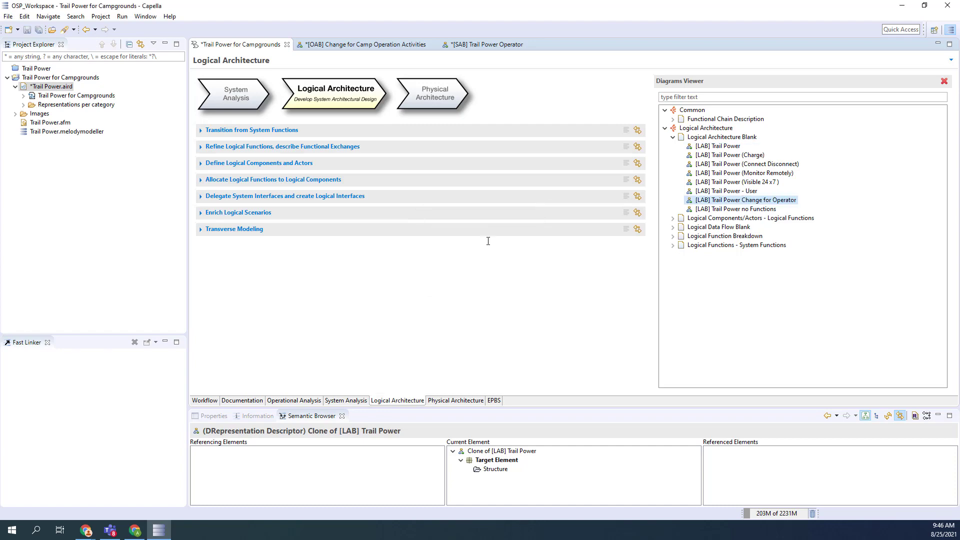
# - Open the [LAB] Trail Power Change for Operator diagram with a wider editor area
pyautogui.doubleClick(713, 201)
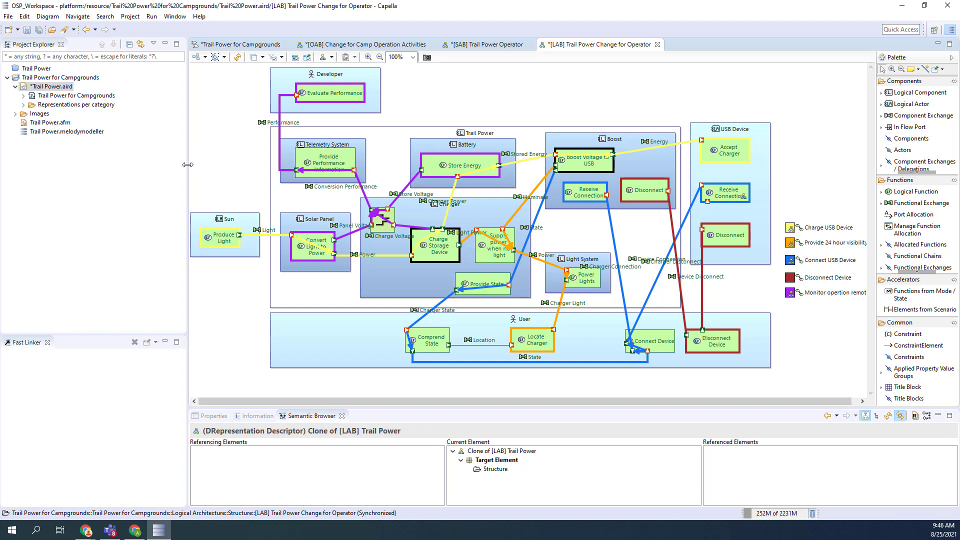
pyautogui.moveTo(187, 169); pyautogui.dragTo(133, 168)
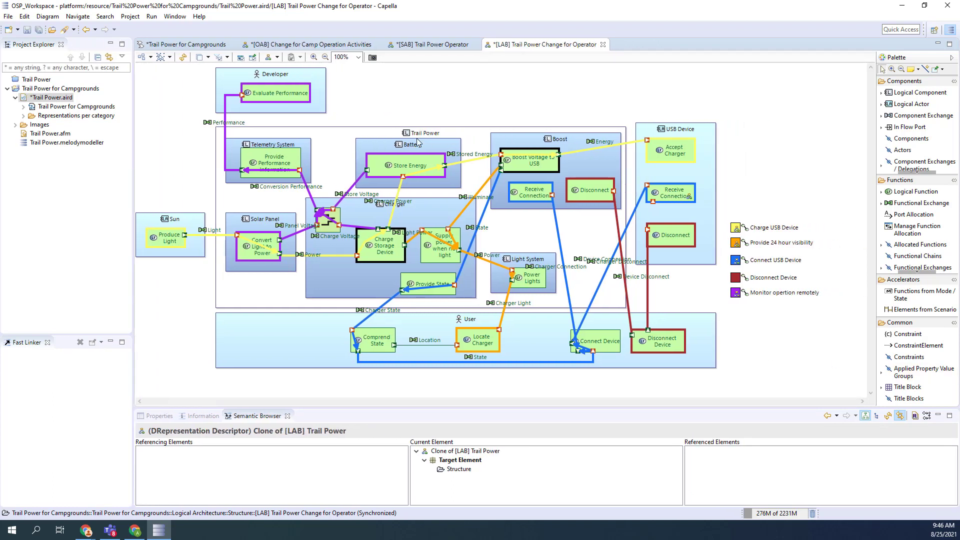
pyautogui.click(340, 138)
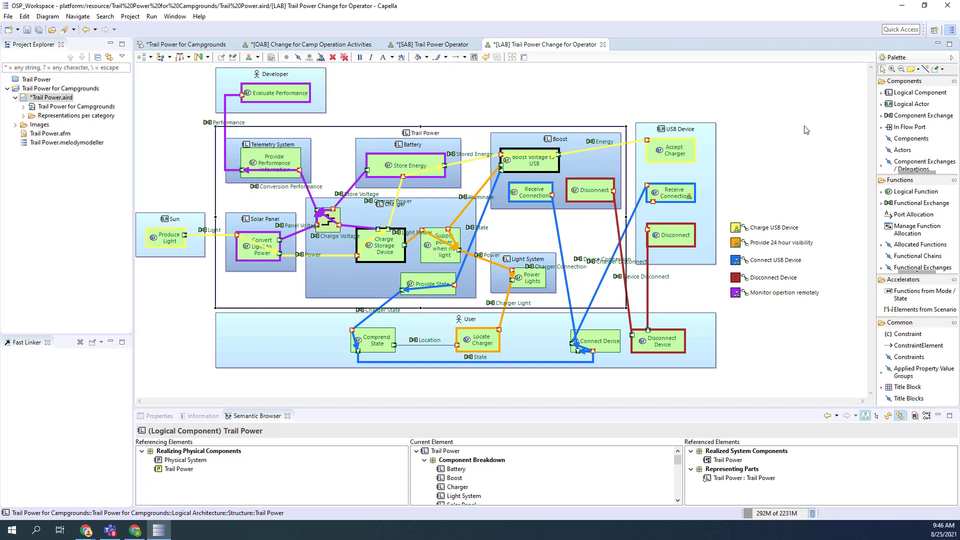
pyautogui.click(787, 116)
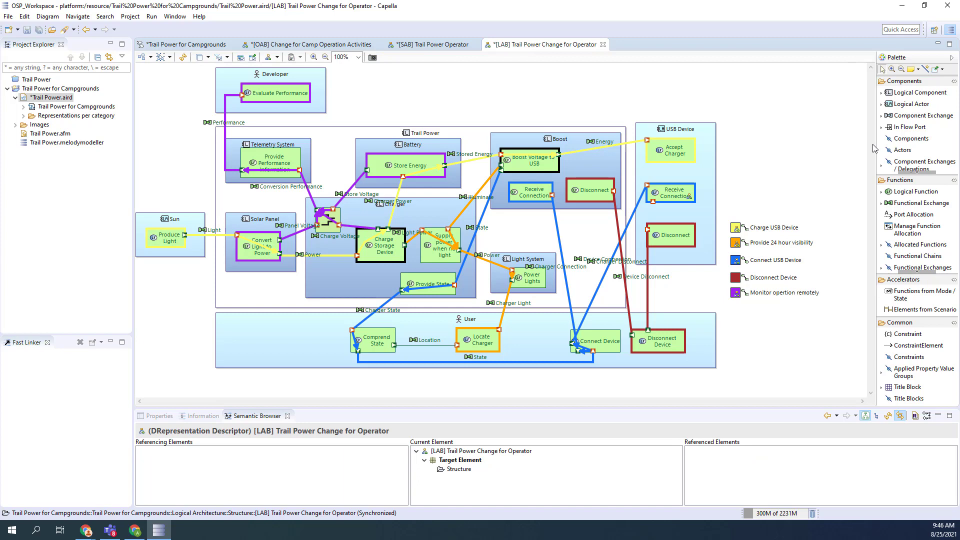
# - Show the Operator actor on the diagram, placed beside Developer and stretched wider
pyautogui.click(900, 150)
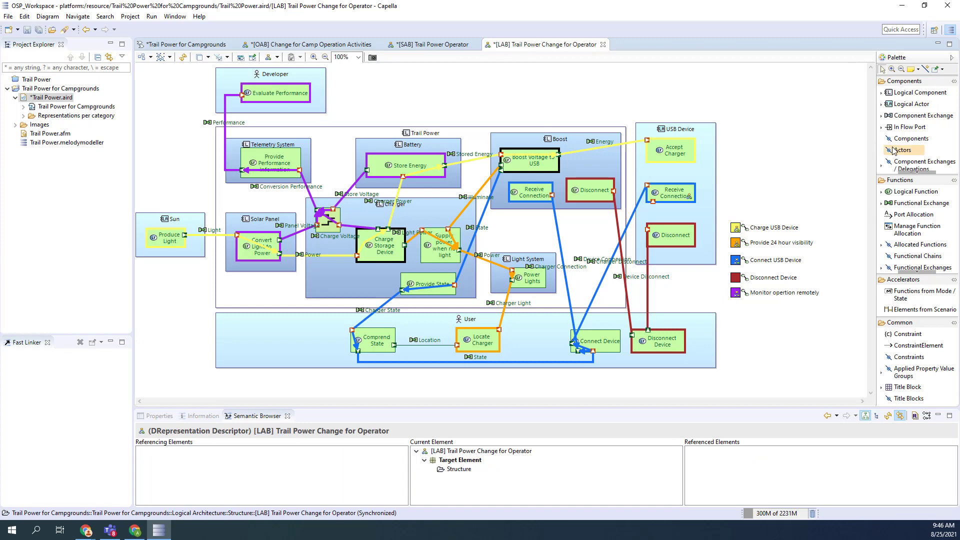
pyautogui.click(769, 126)
pyautogui.click(345, 181)
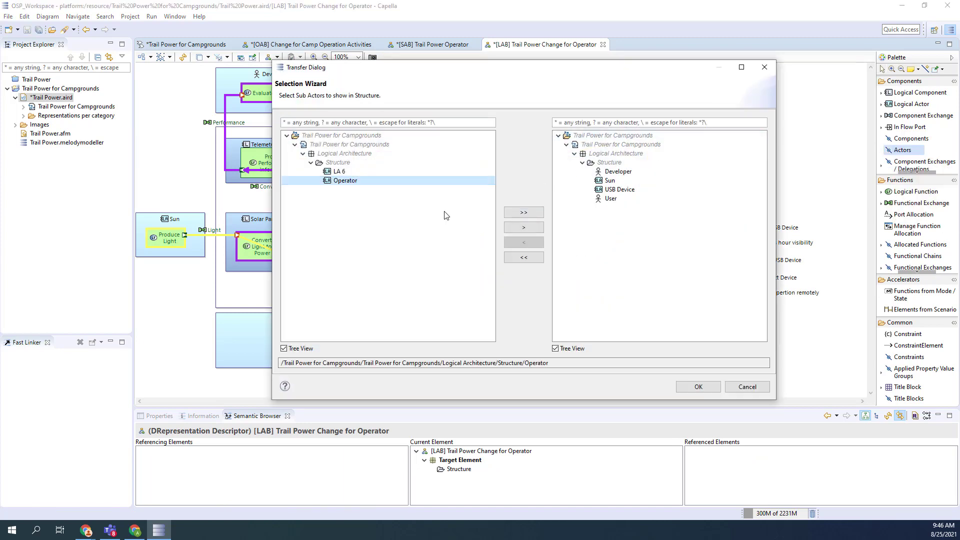
pyautogui.click(524, 229)
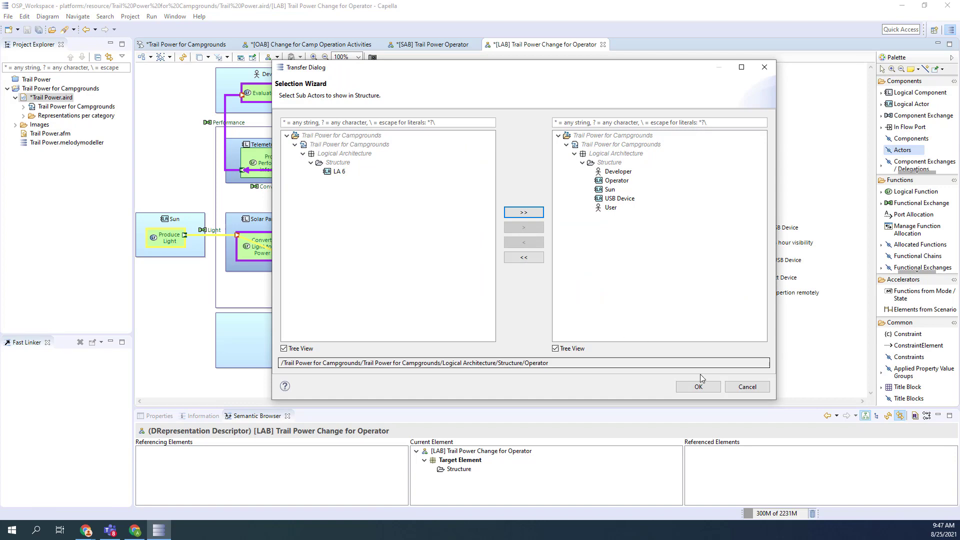
pyautogui.click(699, 387)
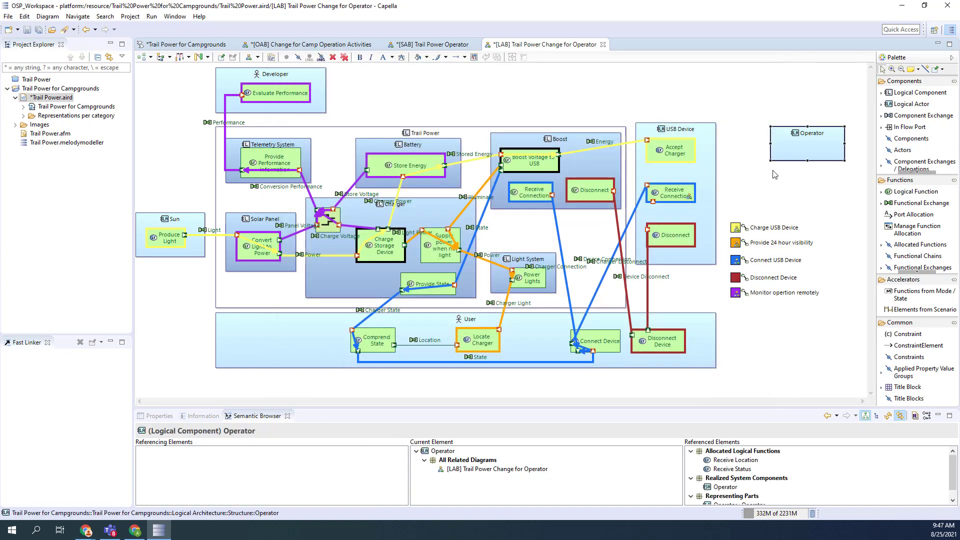
pyautogui.moveTo(783, 158); pyautogui.dragTo(358, 98)
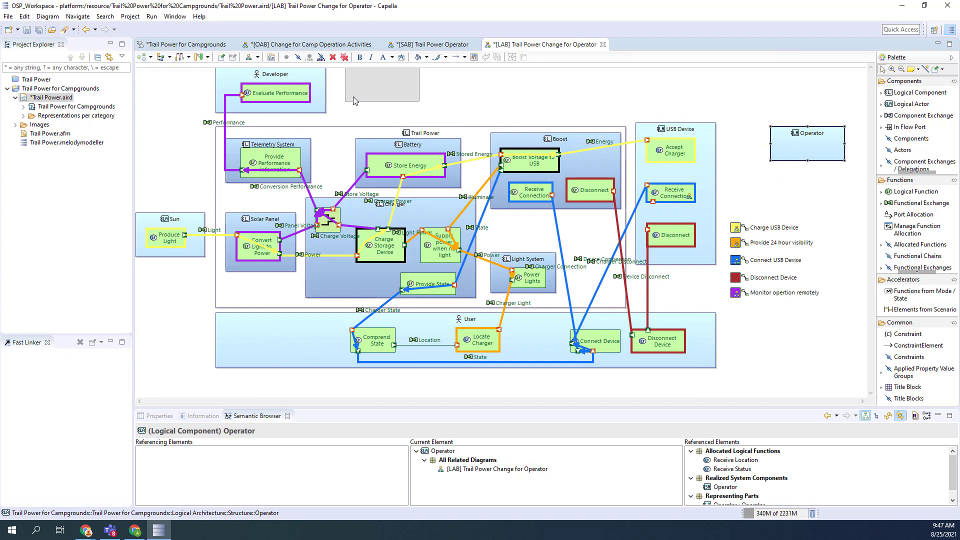
pyautogui.moveTo(418, 102); pyautogui.dragTo(581, 118)
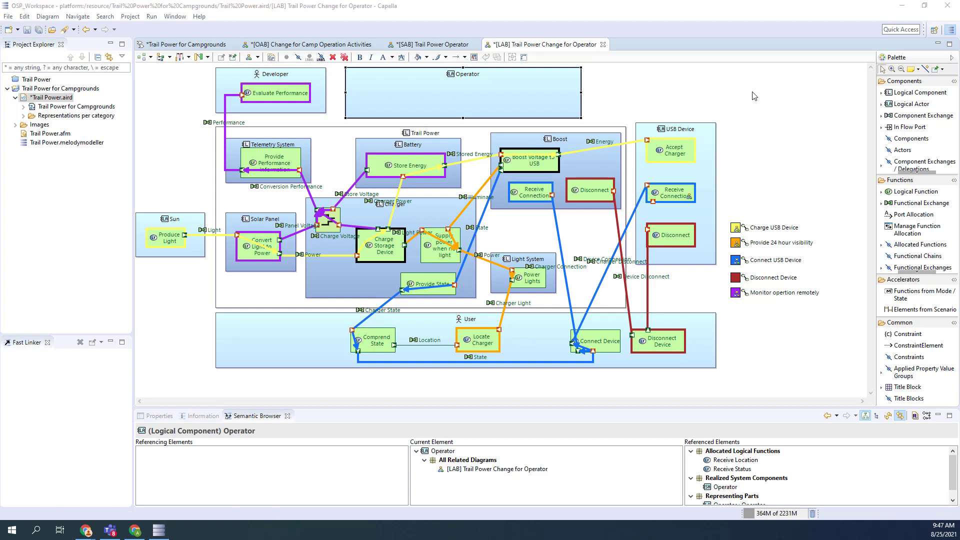
# - Draw a '1-100 units' constraint at the diagram's top right
pyautogui.click(771, 113)
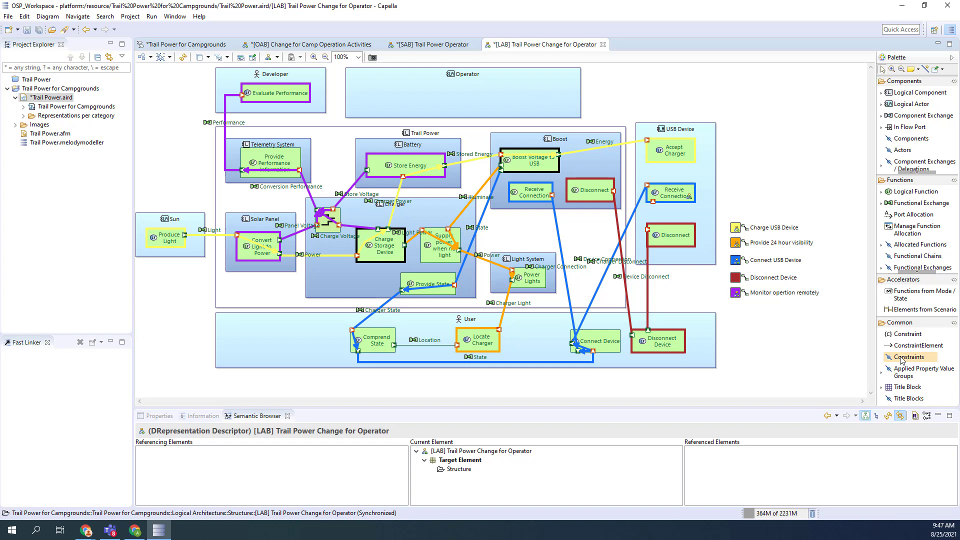
pyautogui.click(774, 120)
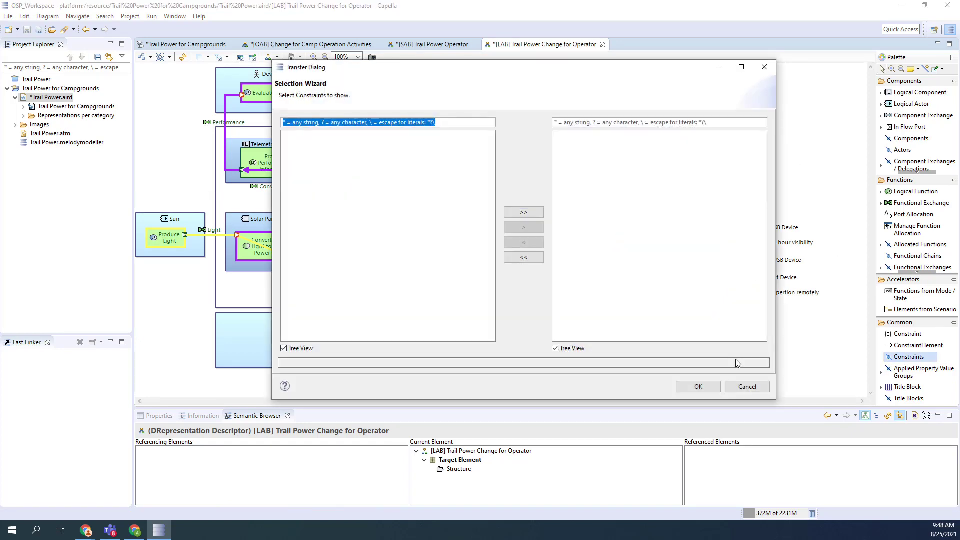
pyautogui.click(747, 386)
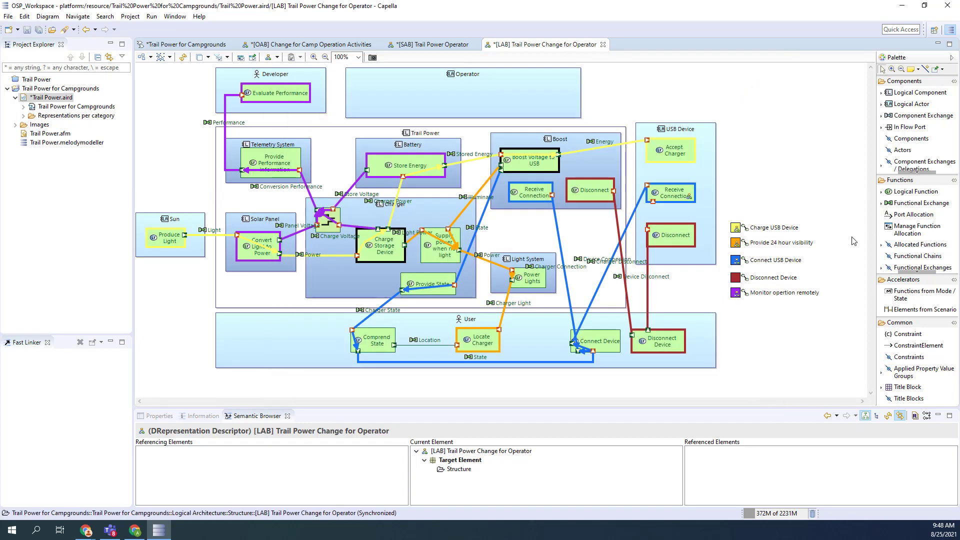
pyautogui.click(905, 334)
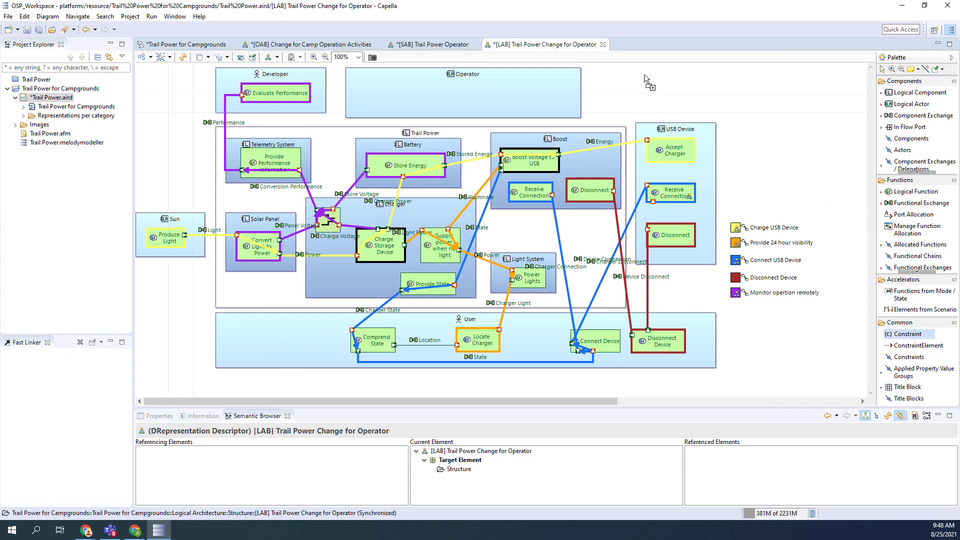
pyautogui.moveTo(645, 67); pyautogui.dragTo(726, 103)
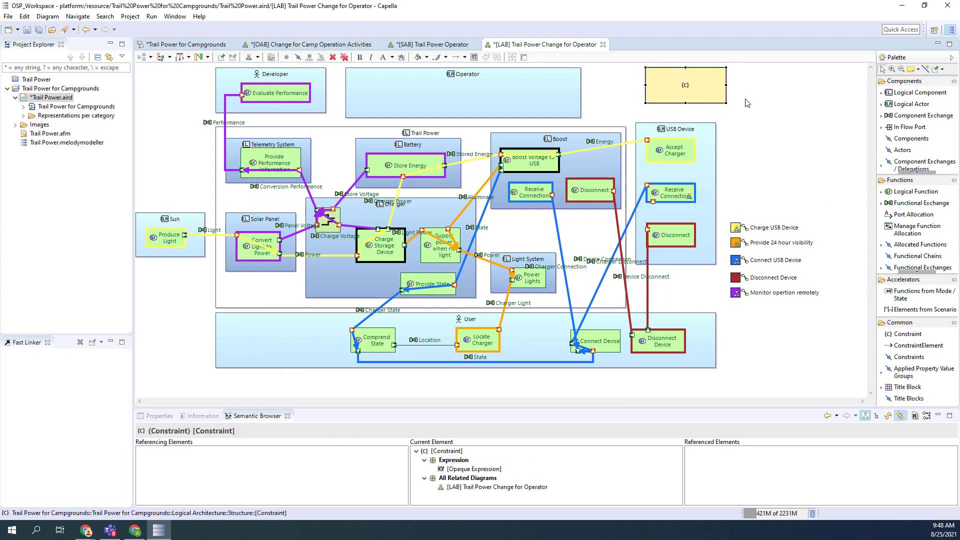
pyautogui.write('1')
pyautogui.write('-100')
pyautogui.write(' user')
pyautogui.press('BackSpace')
pyautogui.press('BackSpace')
pyautogui.press('BackSpace')
pyautogui.press('BackSpace')
pyautogui.press('BackSpace')
pyautogui.write('in')
pyautogui.press('BackSpace')
pyautogui.press('BackSpace')
pyautogui.write('unit')
pyautogui.click(789, 104)
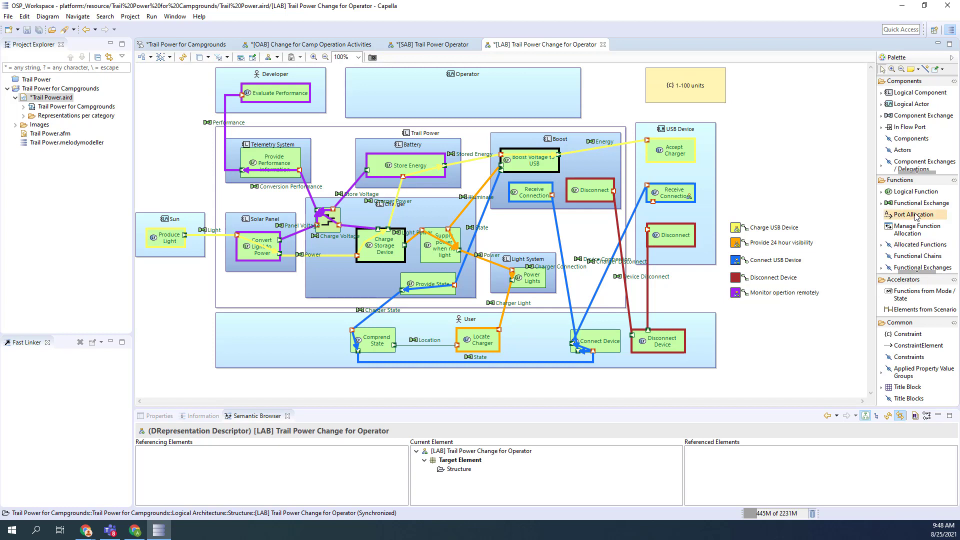
# - Link the 1-100 units constraint to the Operator actor
pyautogui.click(918, 345)
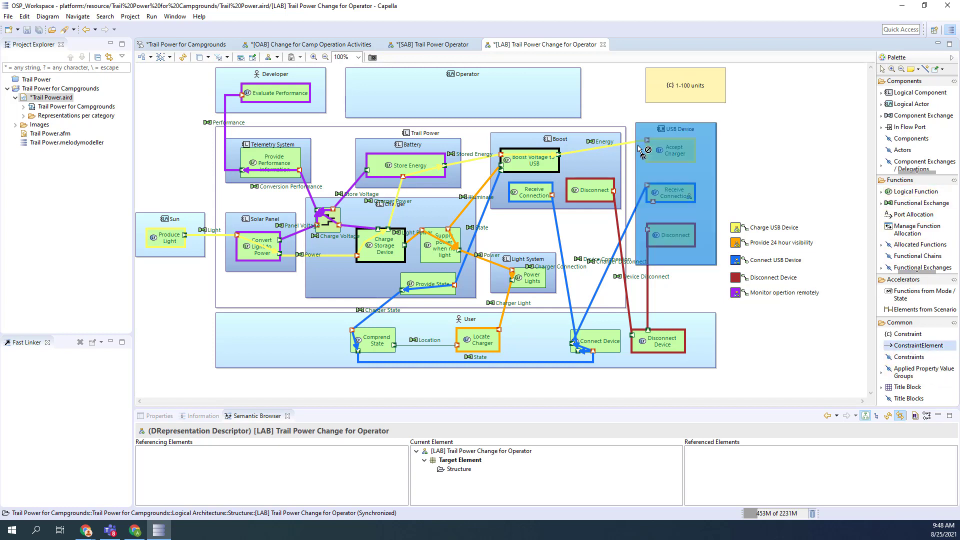
pyautogui.click(659, 95)
pyautogui.click(568, 97)
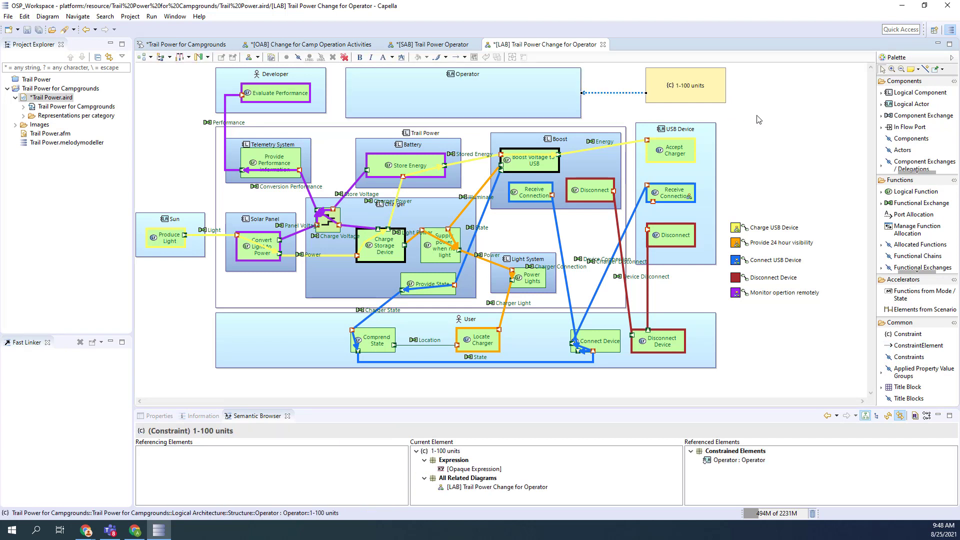
pyautogui.click(795, 111)
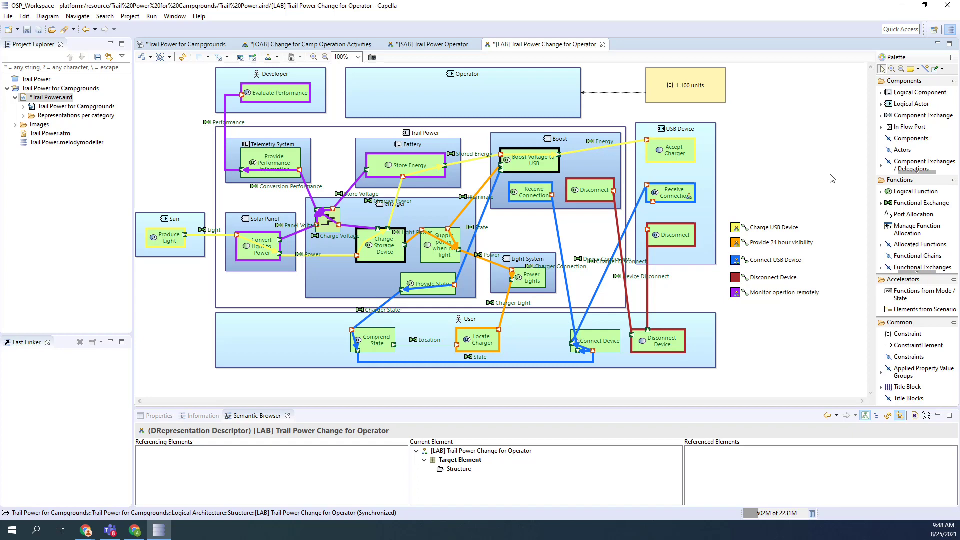
# - Remove all functional chains from the diagram's shown list and confirm
pyautogui.click(900, 256)
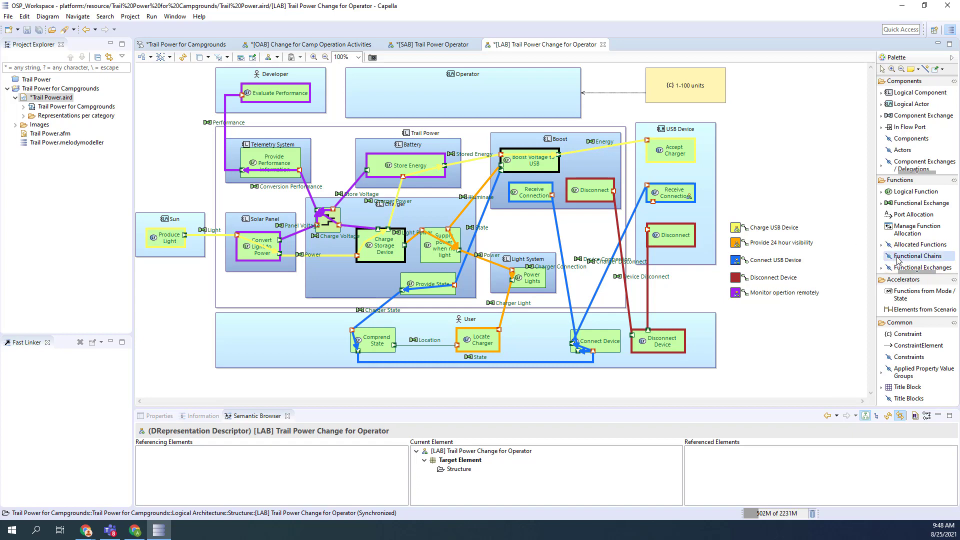
pyautogui.click(796, 175)
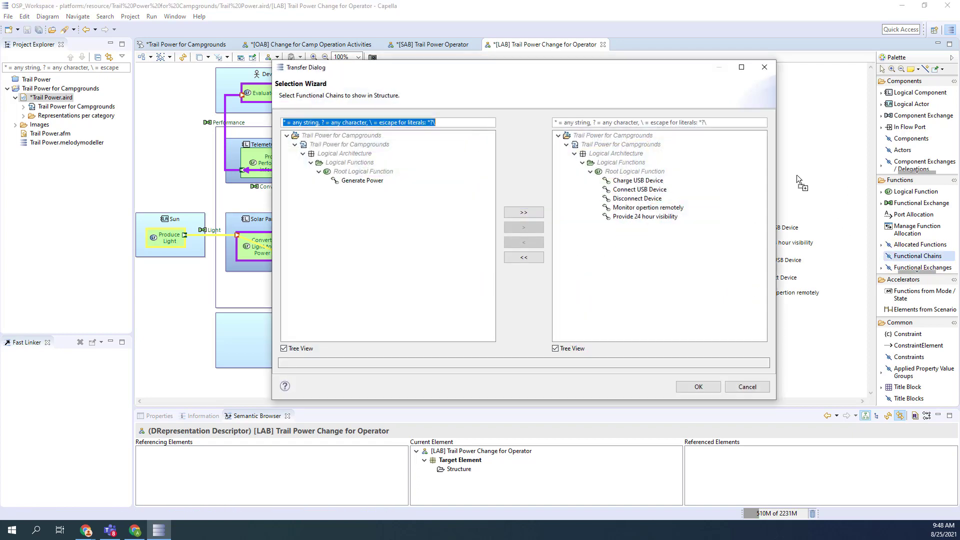
pyautogui.click(523, 257)
pyautogui.click(696, 387)
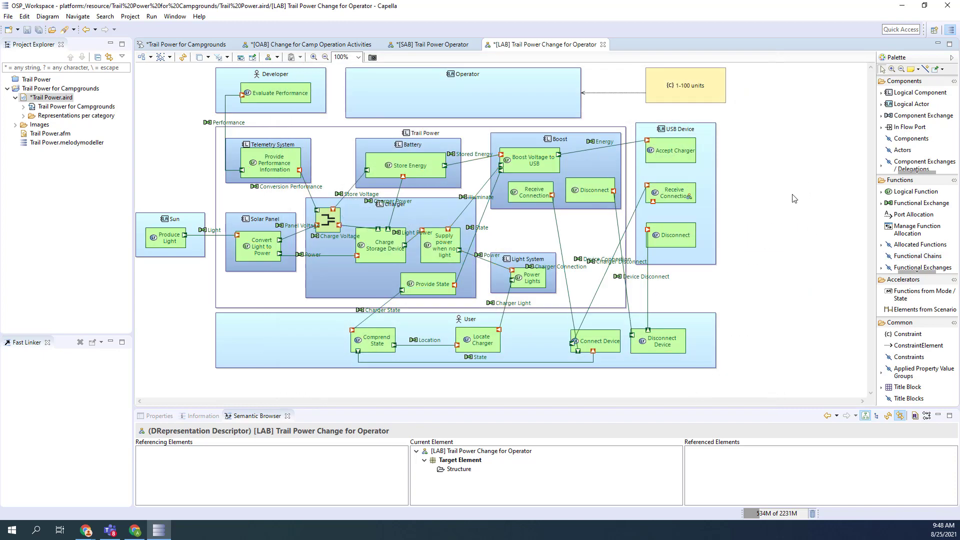
# - Move USB Device far right, widen Trail Power, and shift Boost, Battery, Light System and Charger right
pyautogui.moveTo(707, 165); pyautogui.dragTo(838, 164)
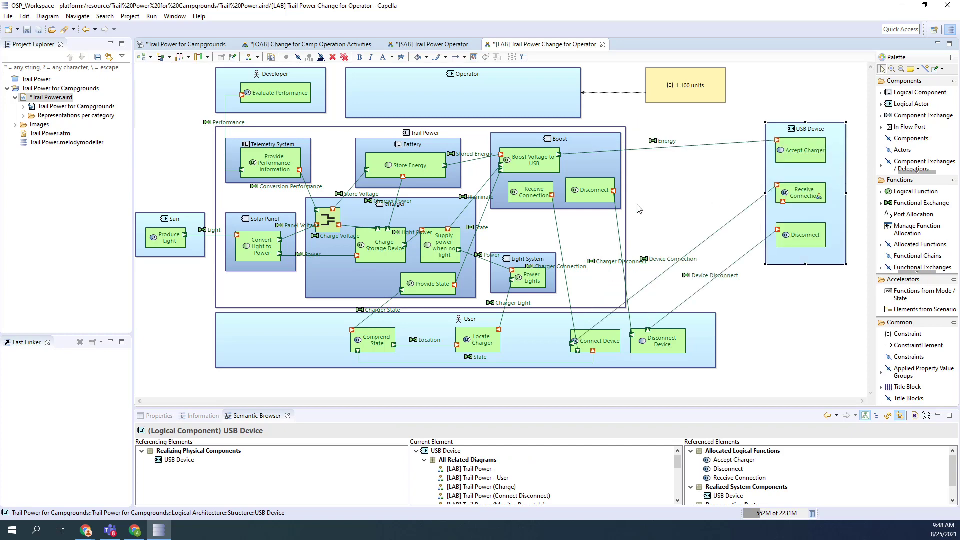
pyautogui.click(601, 235)
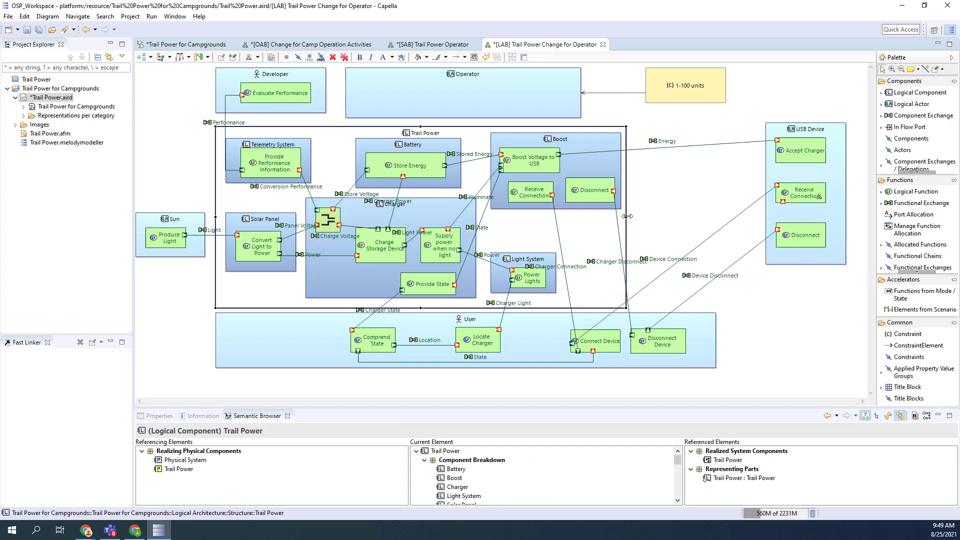
pyautogui.moveTo(625, 216); pyautogui.dragTo(730, 216)
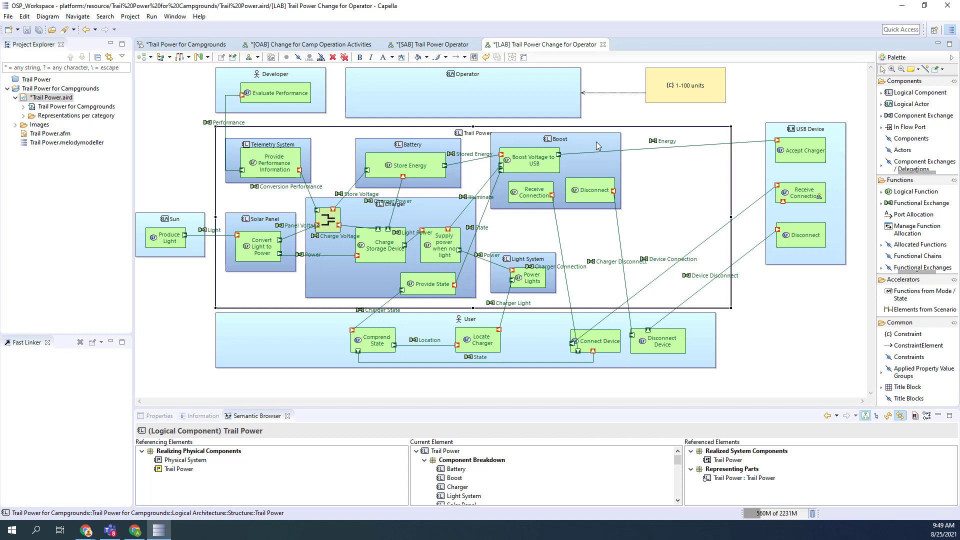
pyautogui.moveTo(596, 142); pyautogui.dragTo(696, 146)
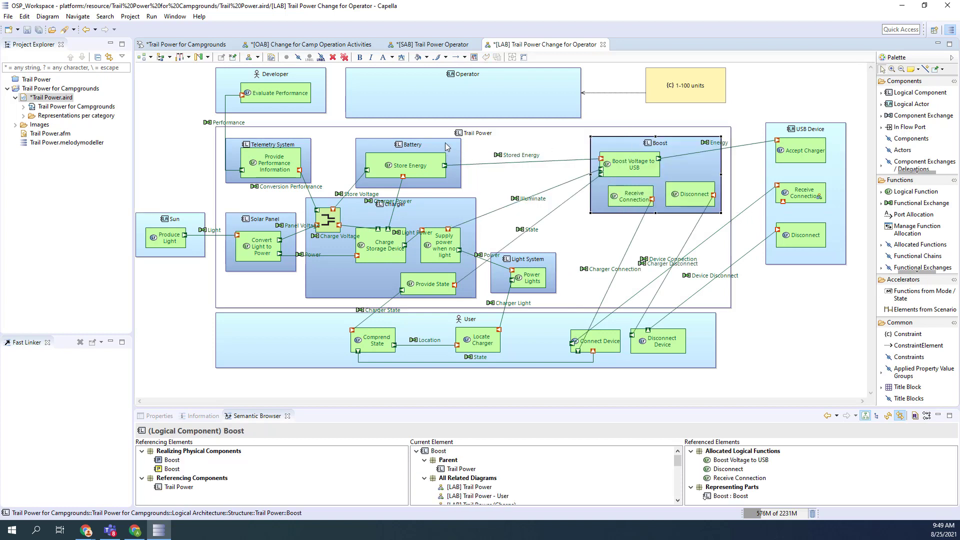
pyautogui.moveTo(446, 146); pyautogui.dragTo(561, 145)
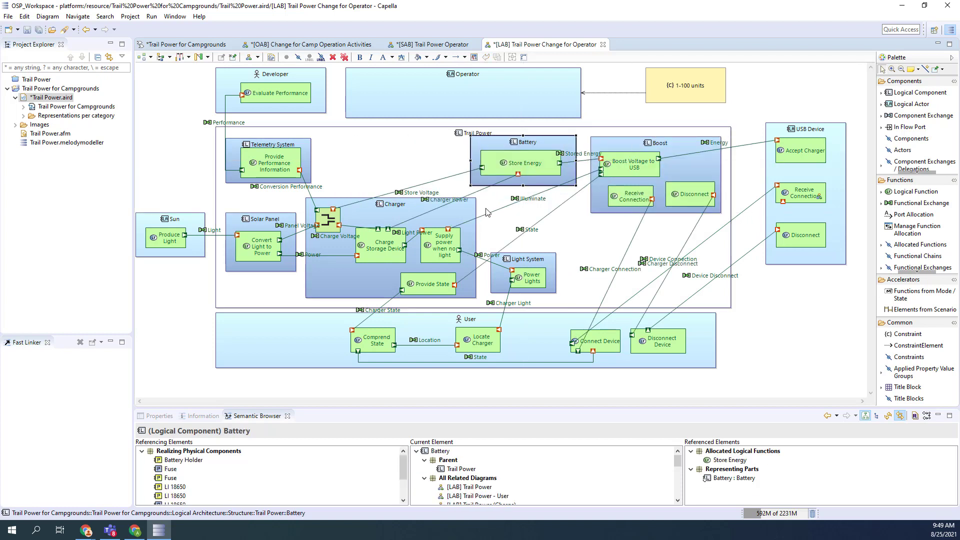
pyautogui.moveTo(545, 265); pyautogui.dragTo(635, 266)
pyautogui.moveTo(469, 214); pyautogui.dragTo(560, 217)
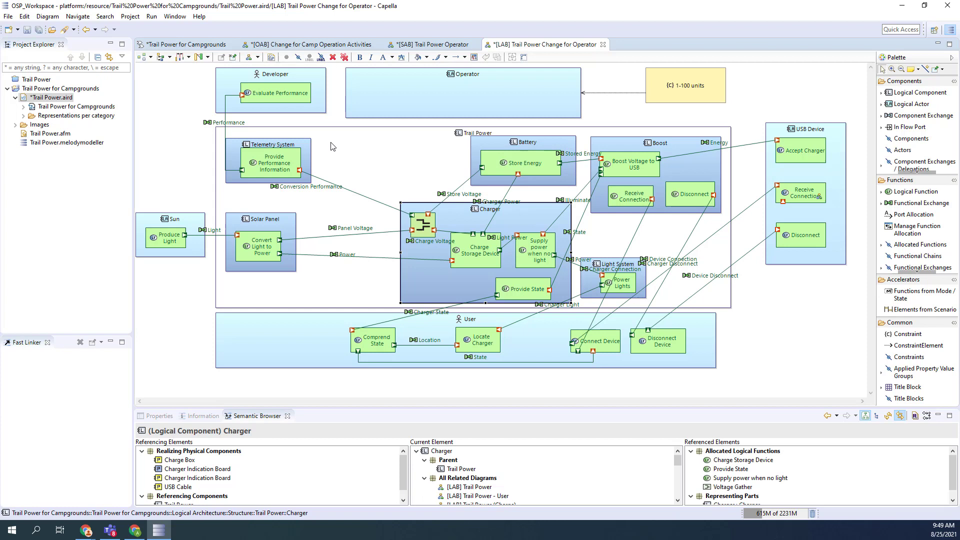
# - Draw a Logical Component inside Trail Power, left of Battery, named 'Charge Tracking System'
pyautogui.click(909, 96)
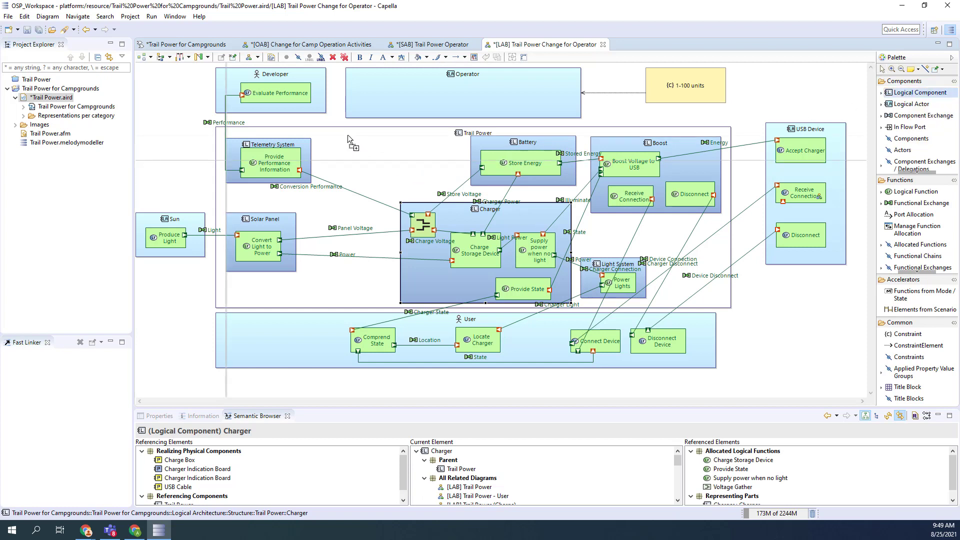
pyautogui.moveTo(346, 135); pyautogui.dragTo(433, 188)
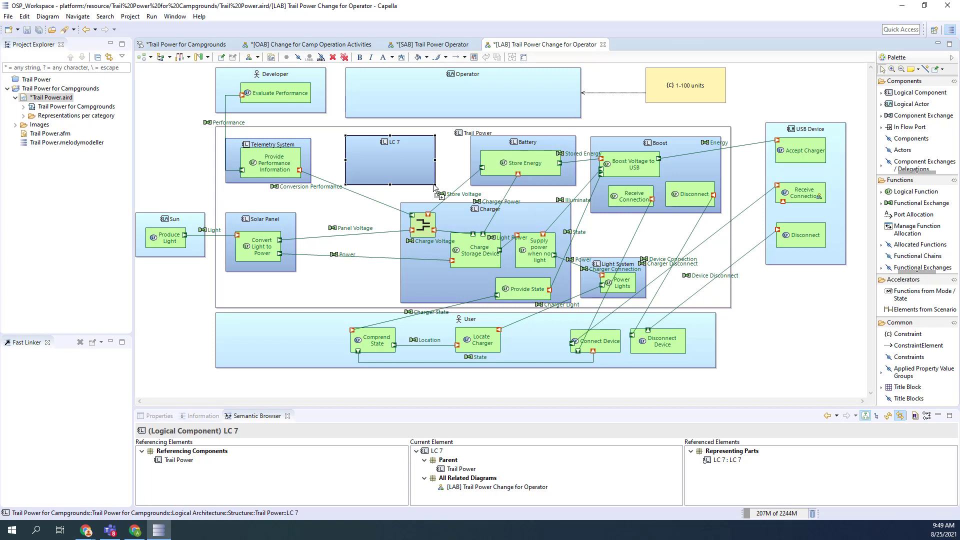
pyautogui.write('Charge Tracking ')
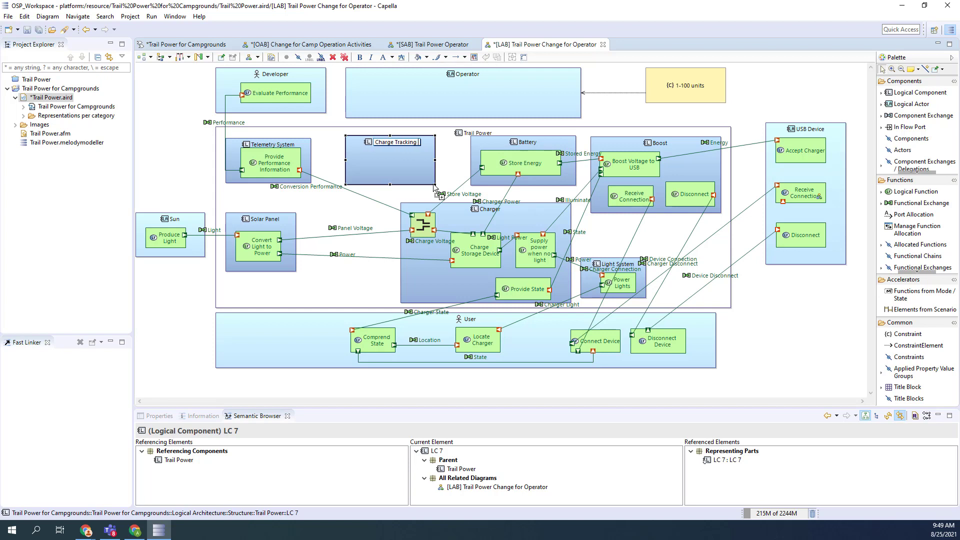
pyautogui.write('System')
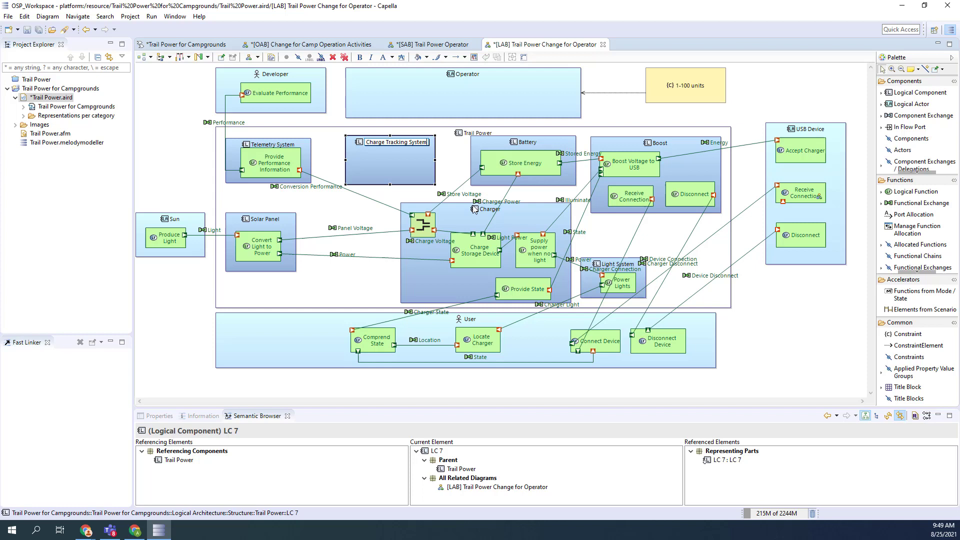
pyautogui.click(790, 322)
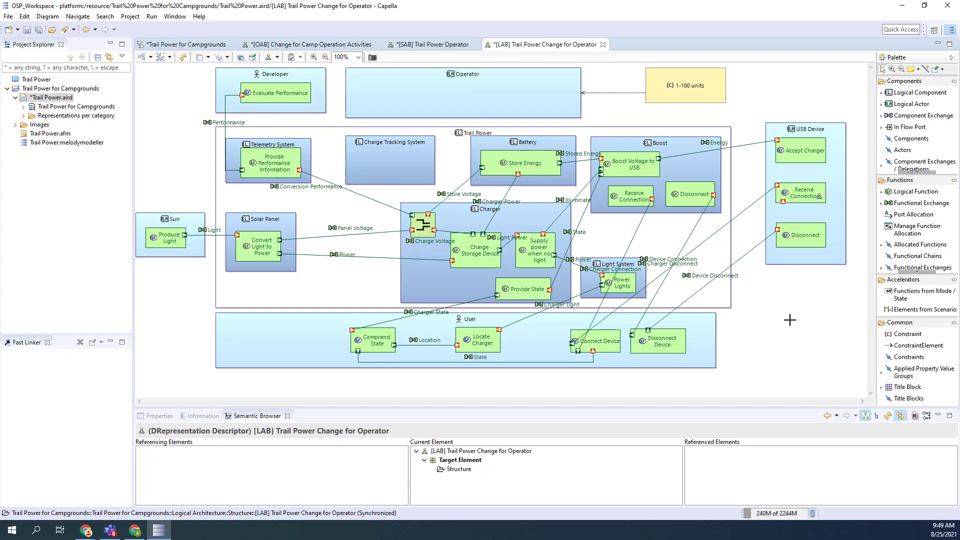